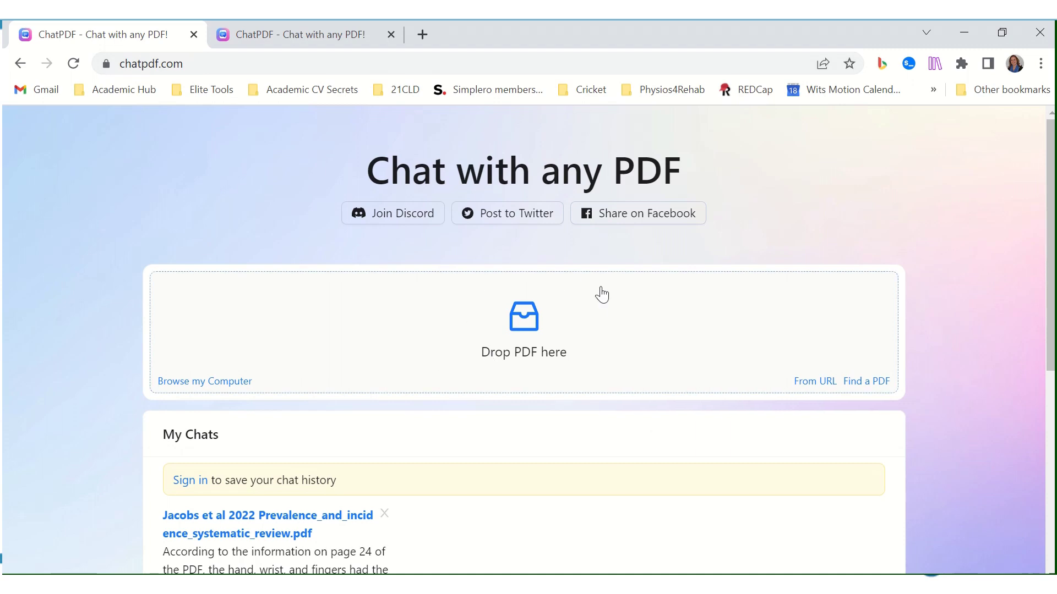
Upload 'Human Movement Data Management and Sharing Guide 20210811.pdf' from the Data sharing folder into ChatPDF
scroll(21, 398, "down", 6)
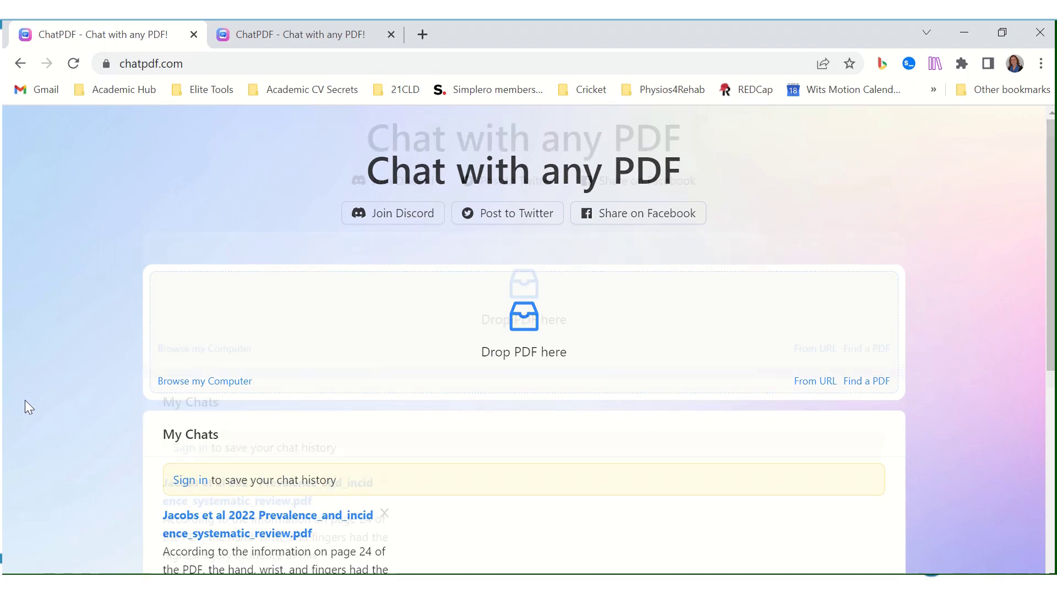
scroll(21, 398, "down", 1)
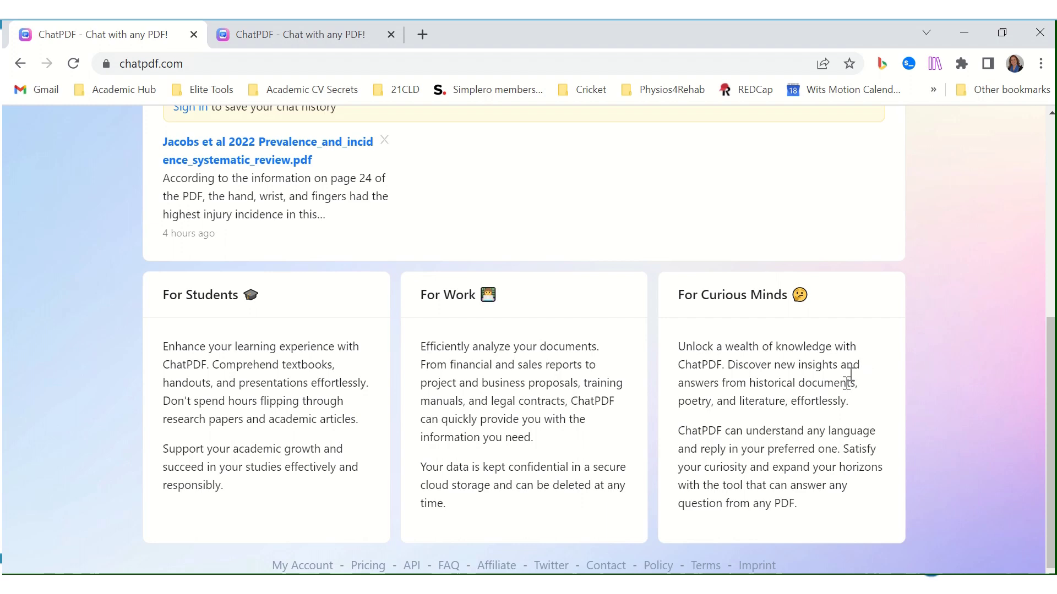
scroll(829, 445, "up", 7)
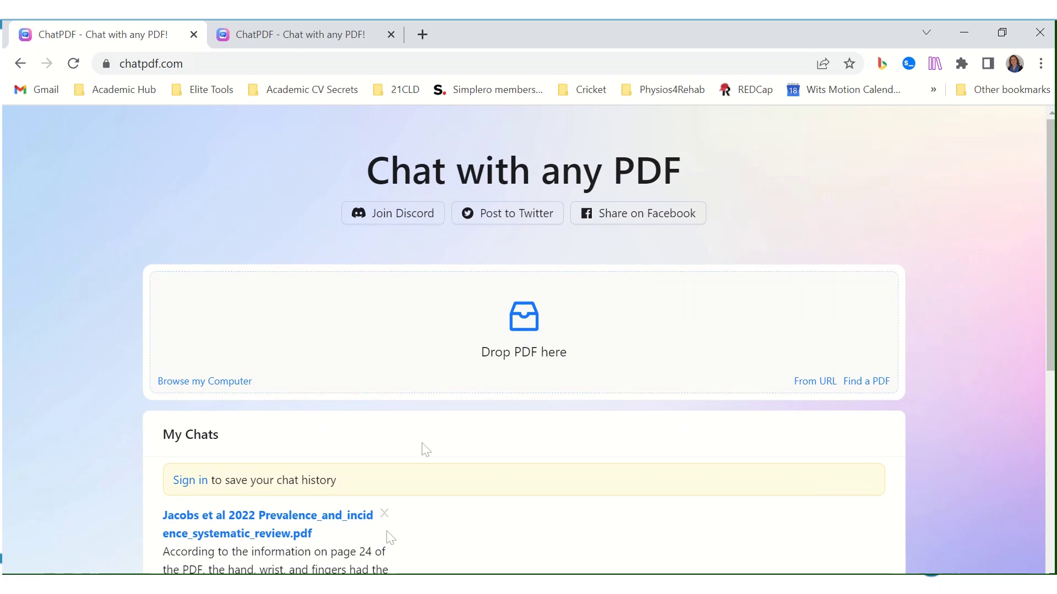
mouse_move(367, 585)
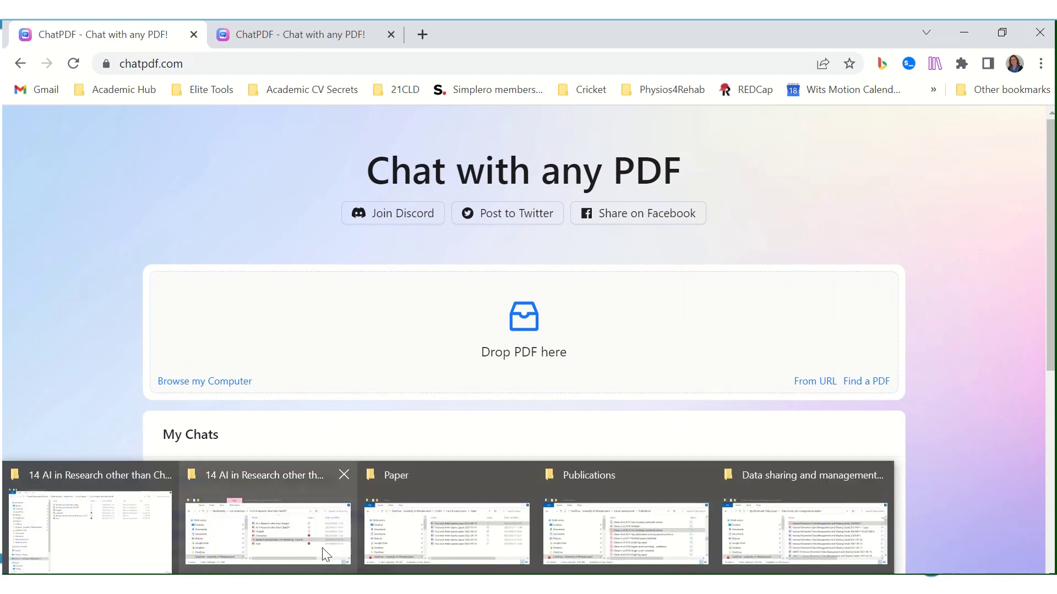
left_click(821, 499)
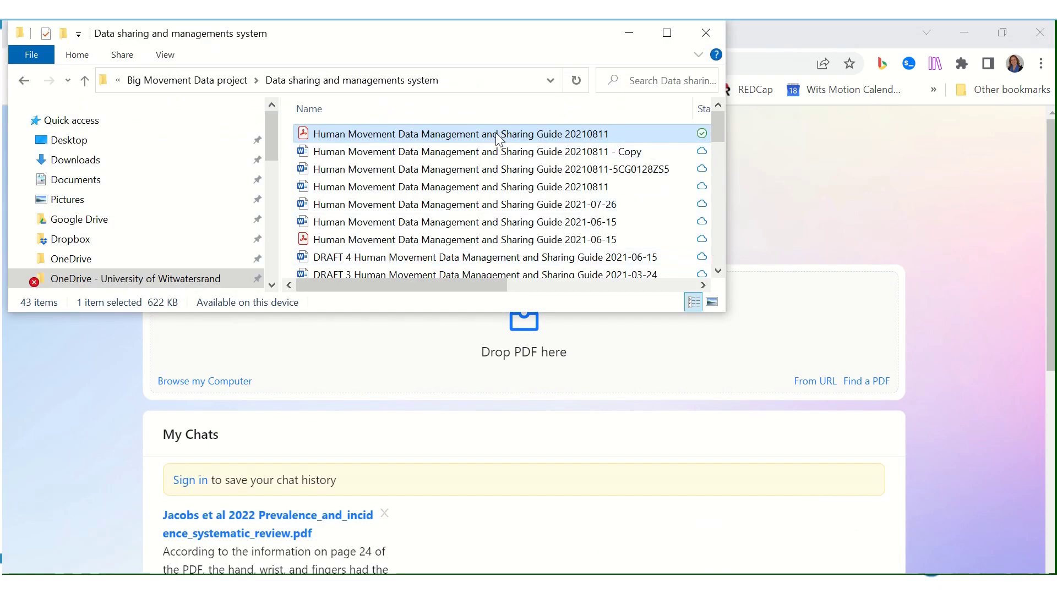
left_click_drag(507, 135, 522, 363)
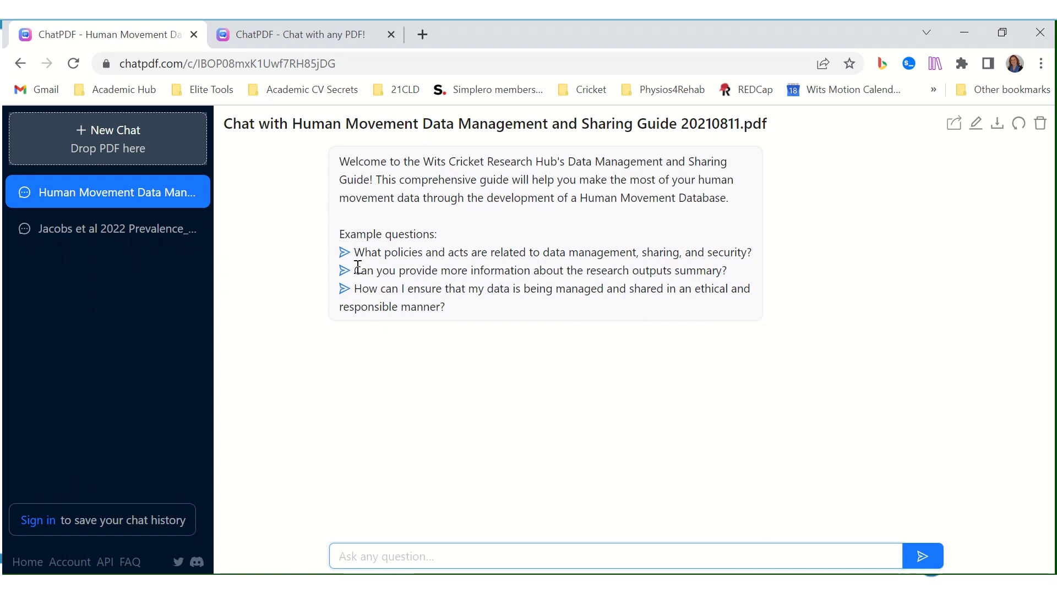
Ask the copied research outputs summary example question, then the ethical data-sharing example question
left_click_drag(357, 269, 727, 264)
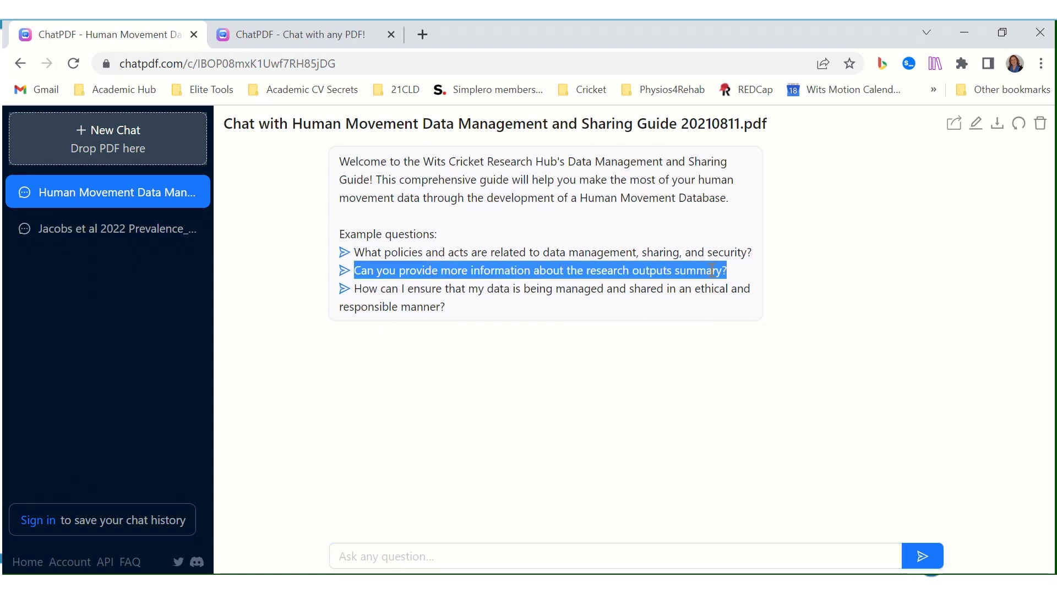
right_click(711, 270)
left_click(735, 278)
left_click(522, 557)
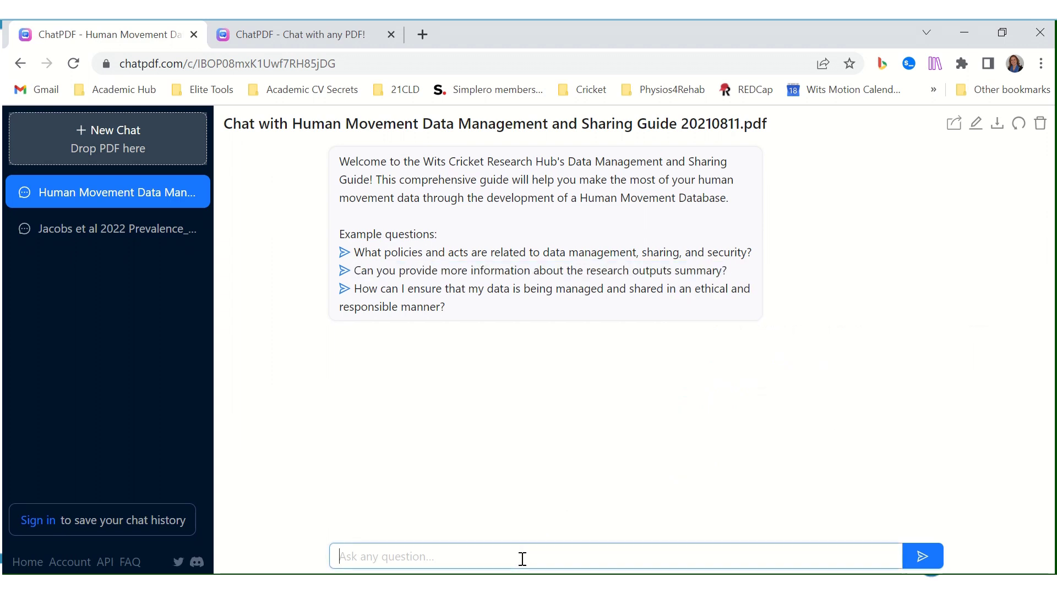
key("ctrl+v")
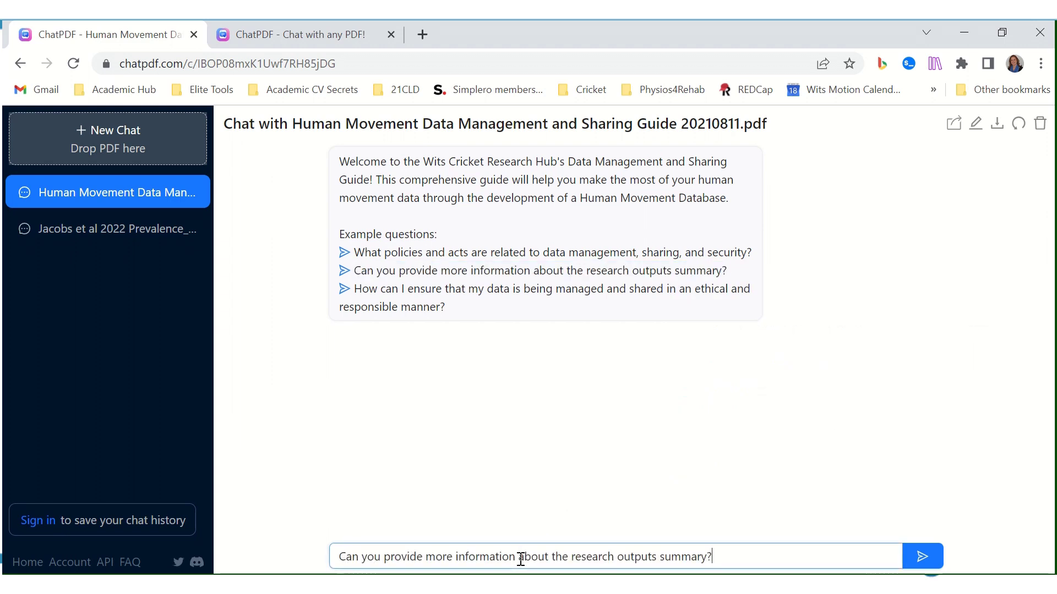
left_click(929, 560)
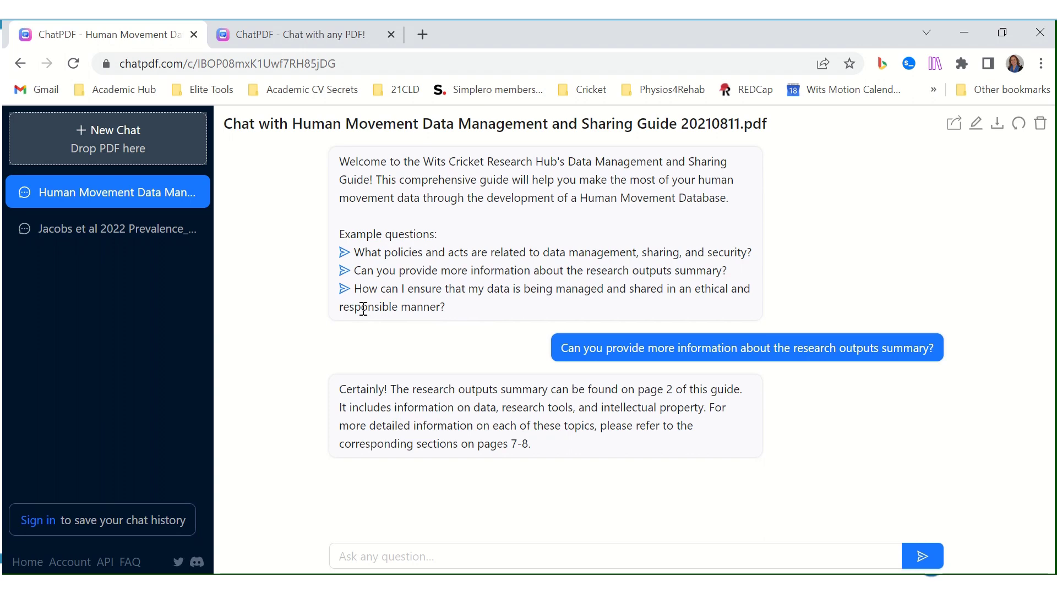
left_click(345, 288)
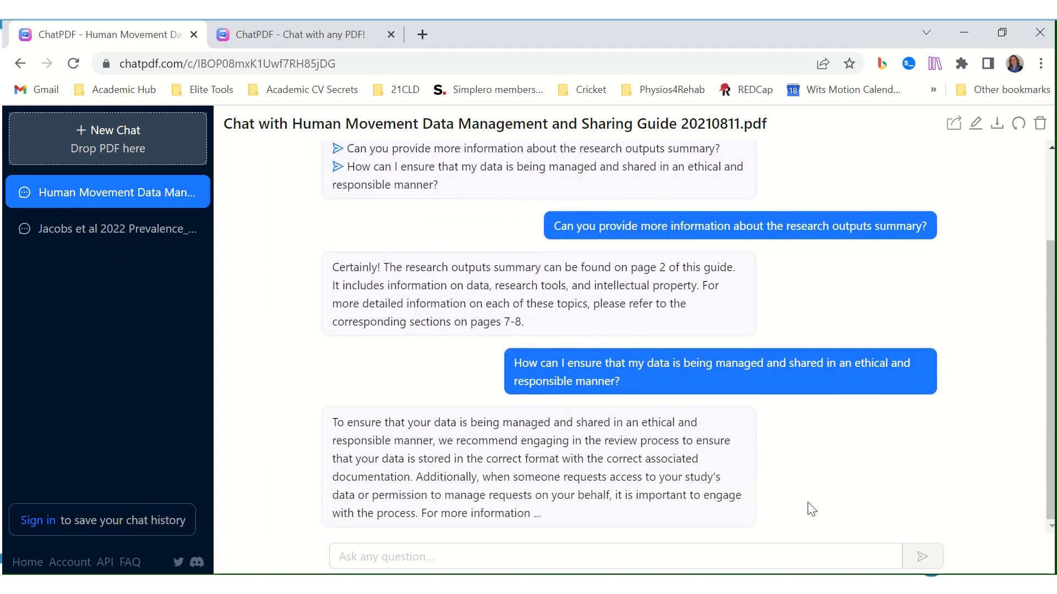
Ask the guide's chat 'Are there any ethics in this document'
left_click(496, 557)
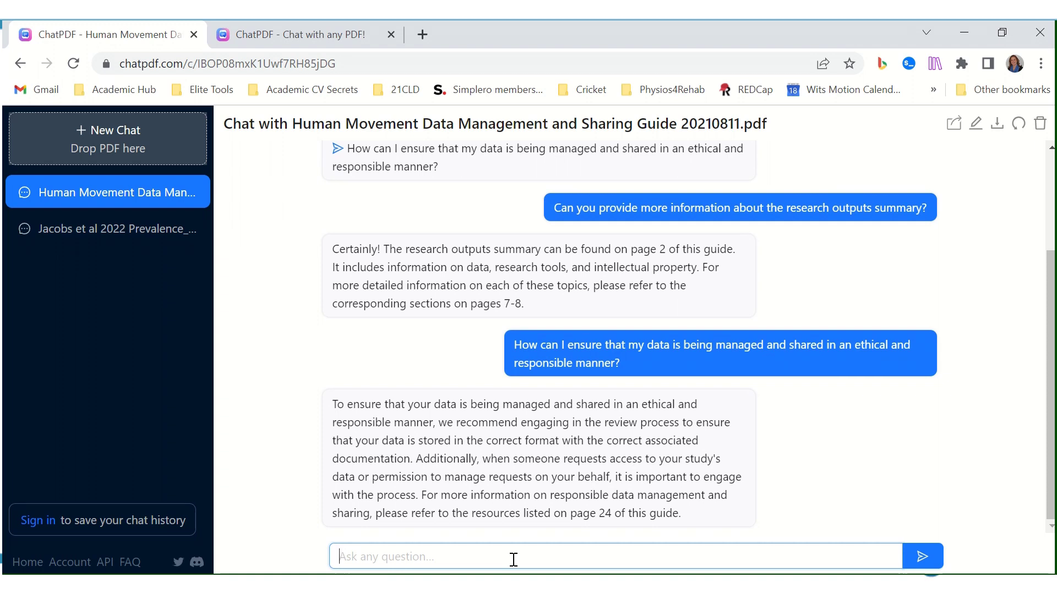
type("A")
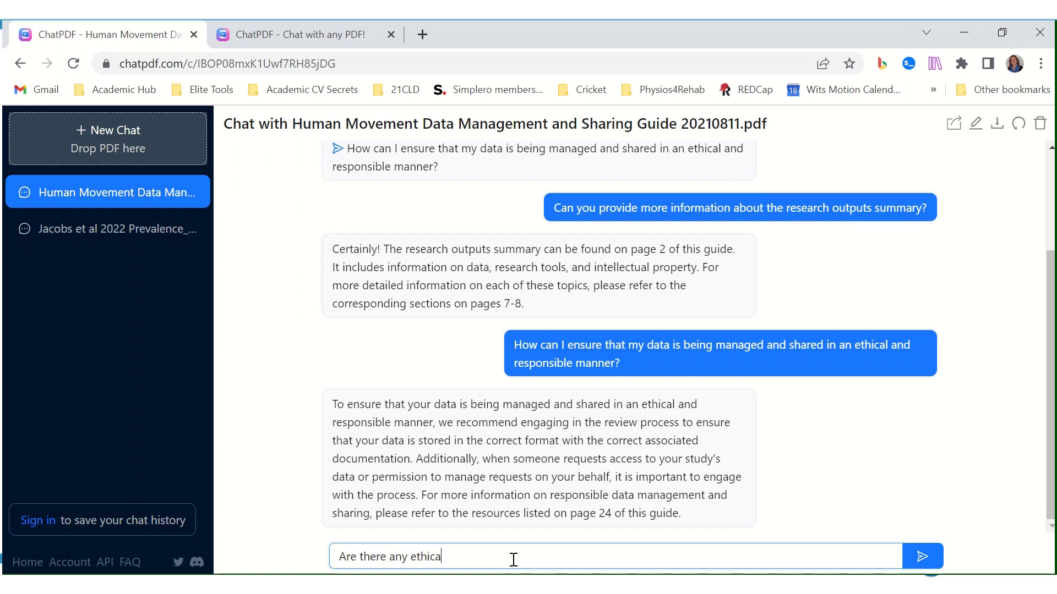
type("re there any ethics in this document")
key("Return")
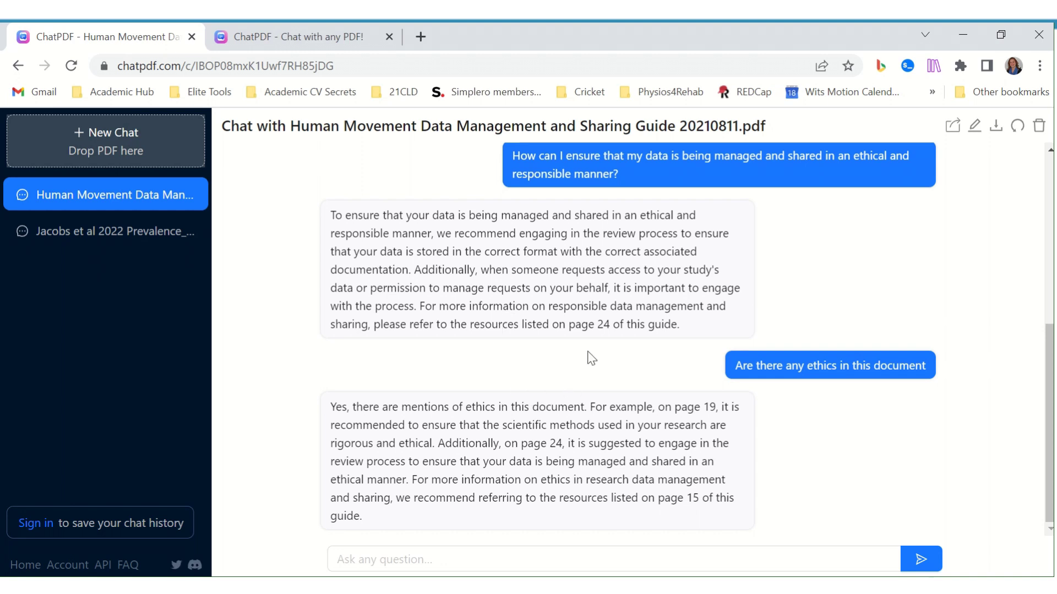
Upload 'Olivier et al 2016 Pace bowling systematic review.pdf' from the Publications folder as a new chat
left_click(397, 586)
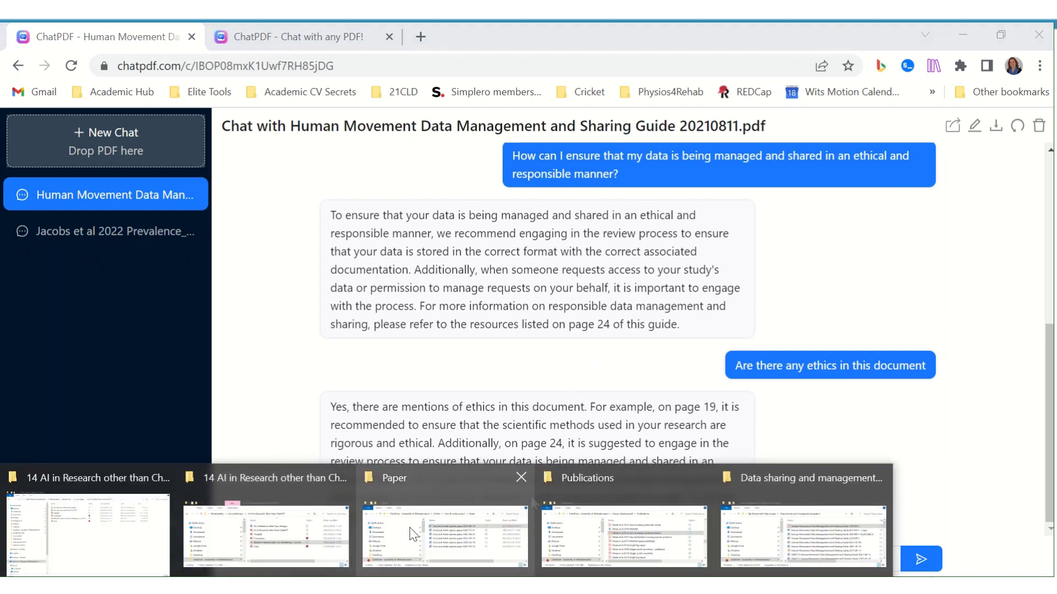
left_click(592, 510)
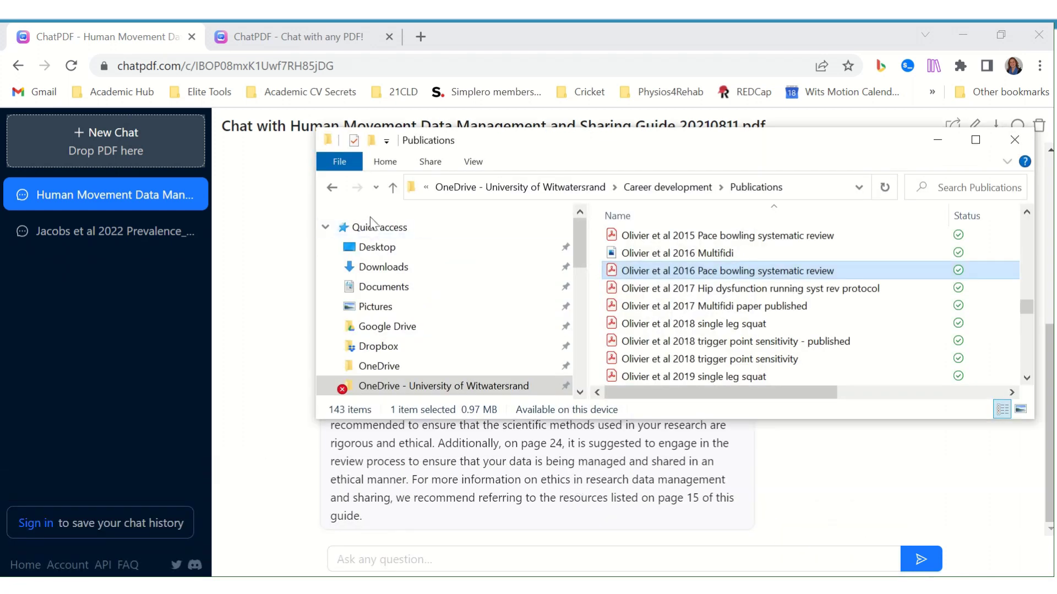
left_click_drag(681, 280, 101, 143)
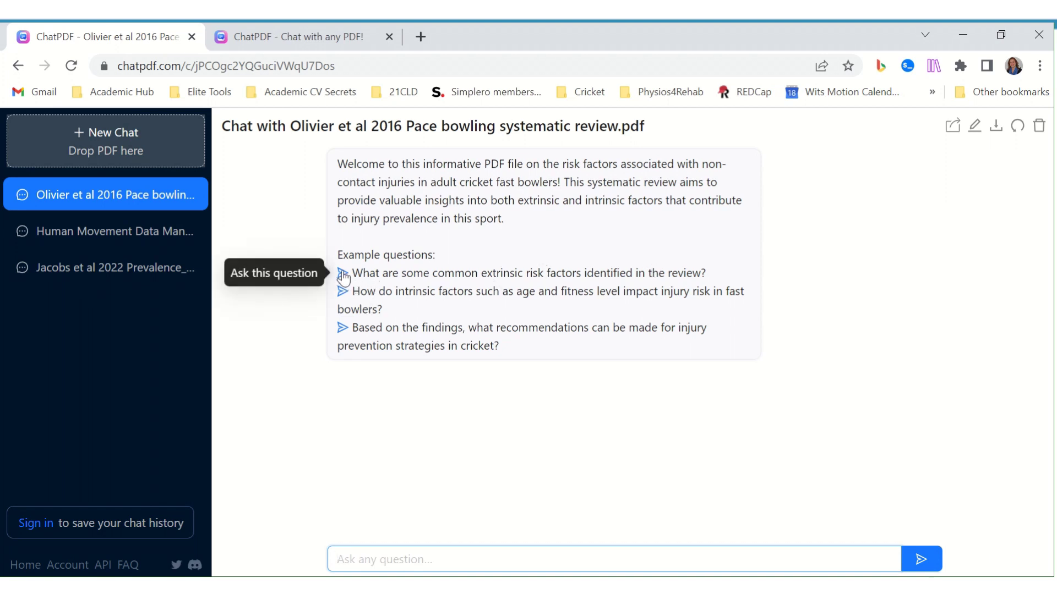
Ask the extrinsic risk factors example question, then 'How many articles were included in this systematic review?'
left_click(342, 274)
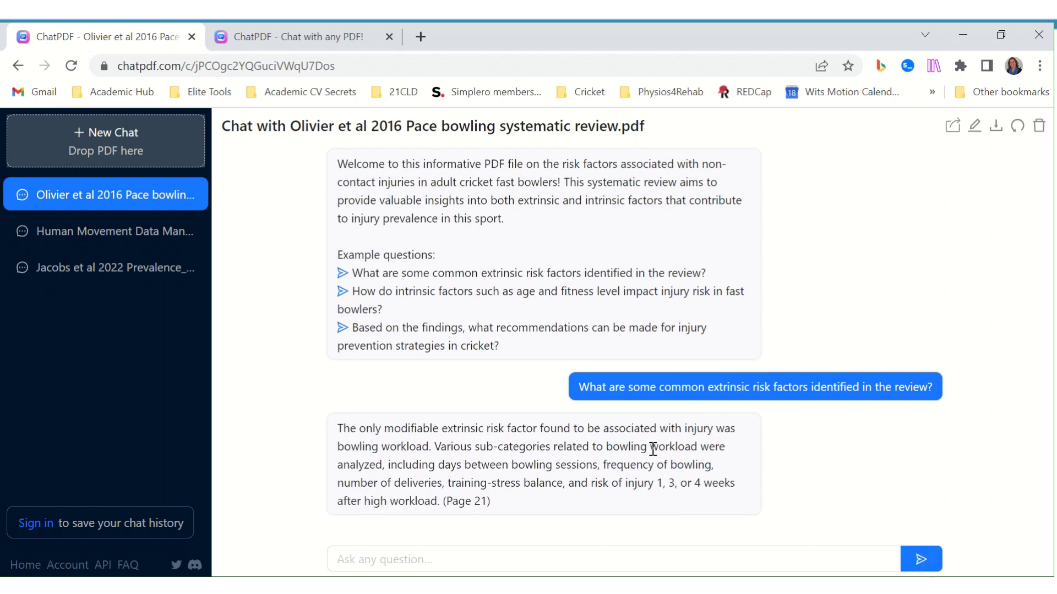
left_click(454, 557)
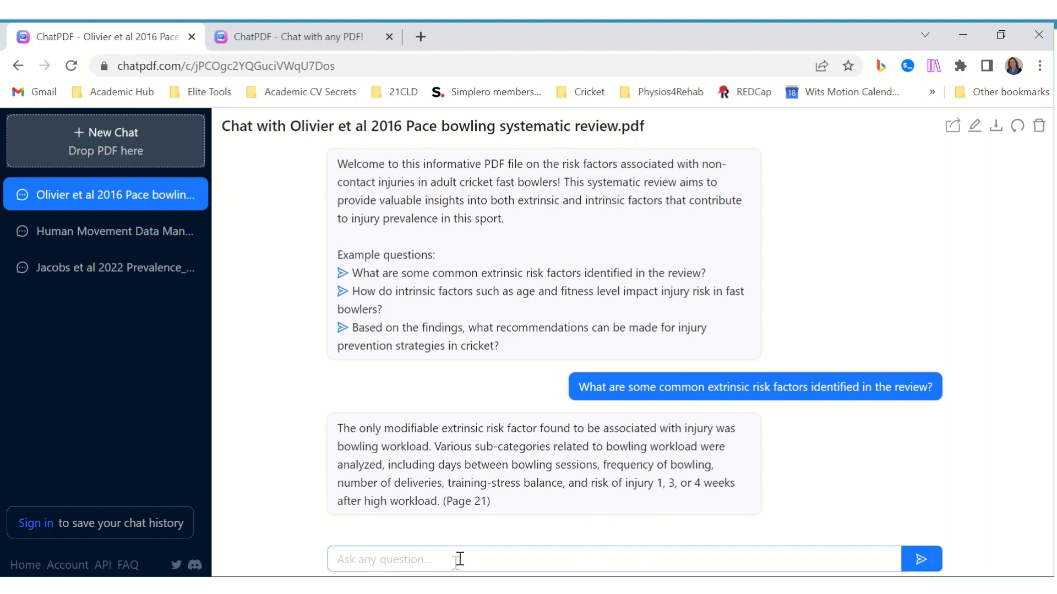
type("How ")
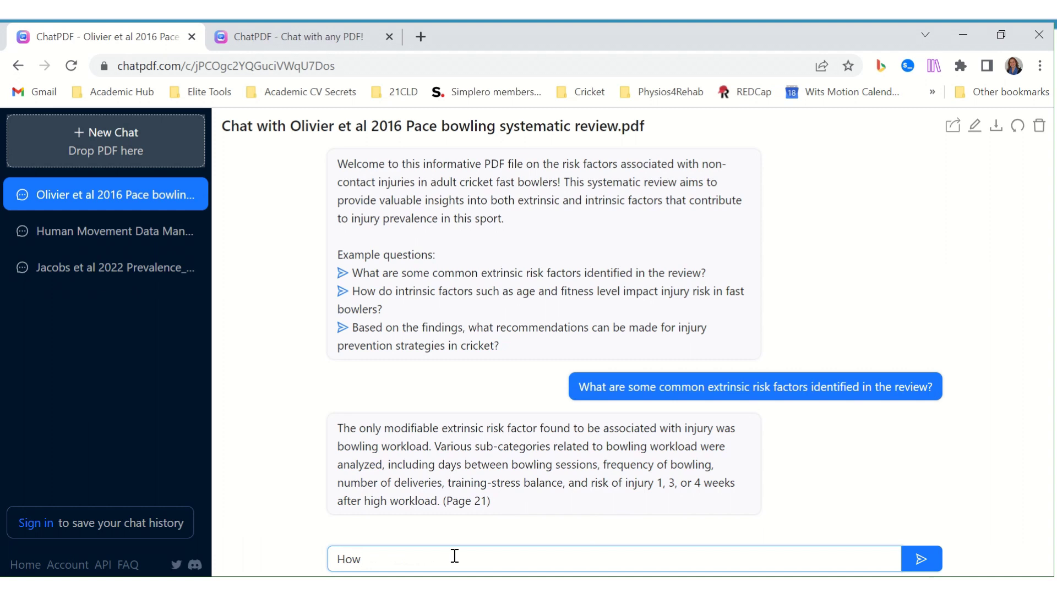
type("many articles were included in this system")
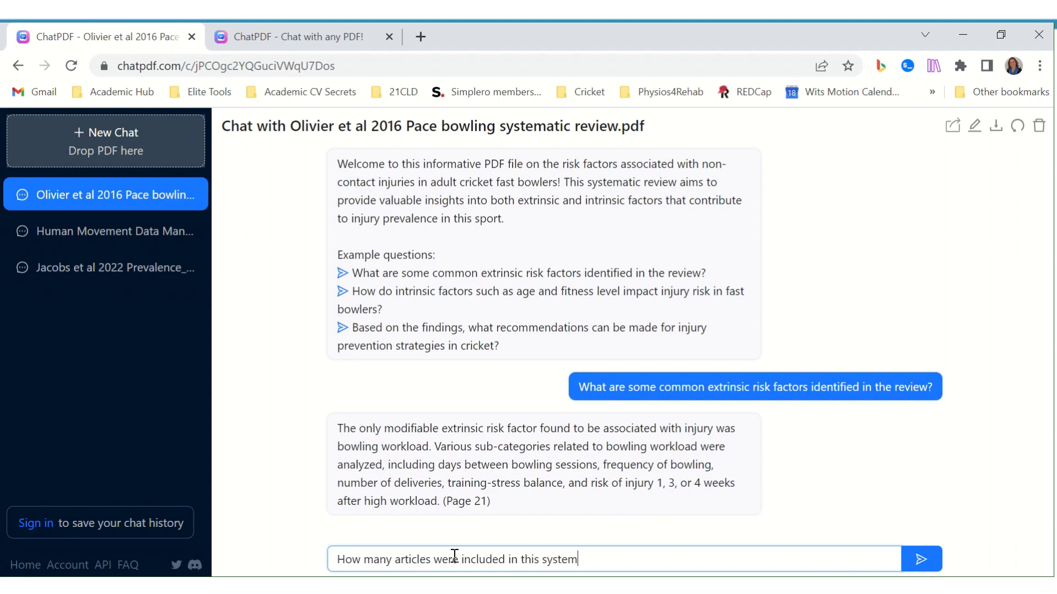
type("atic review?")
key("Return")
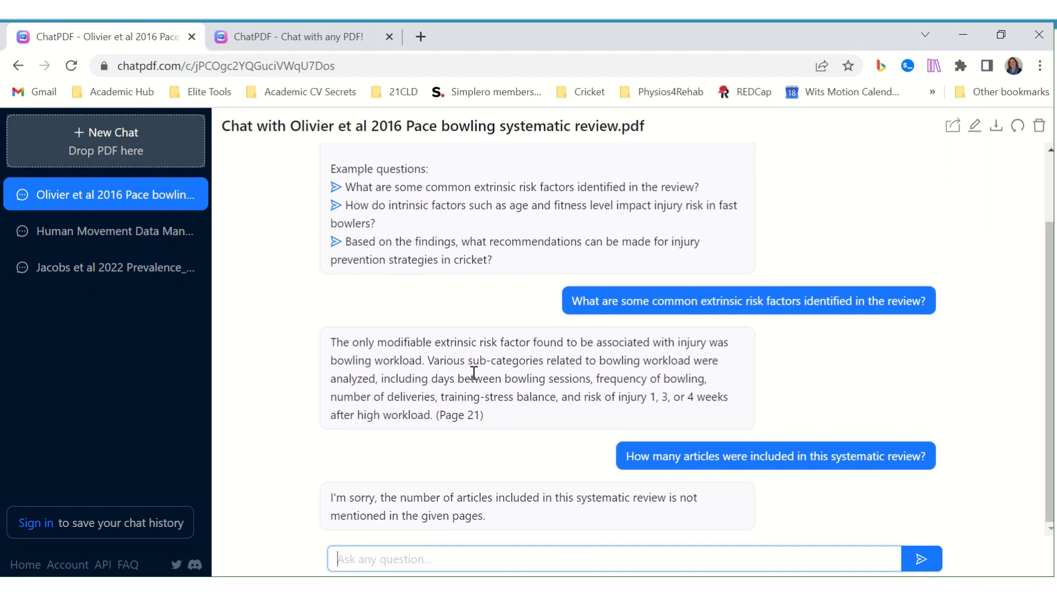
Ask the review's example question about injury prevention recommendations from the findings
scroll(460, 324, "up", 1)
scroll(460, 324, "down", 1)
scroll(477, 306, "up", 1)
scroll(477, 311, "down", 1)
left_click(336, 242)
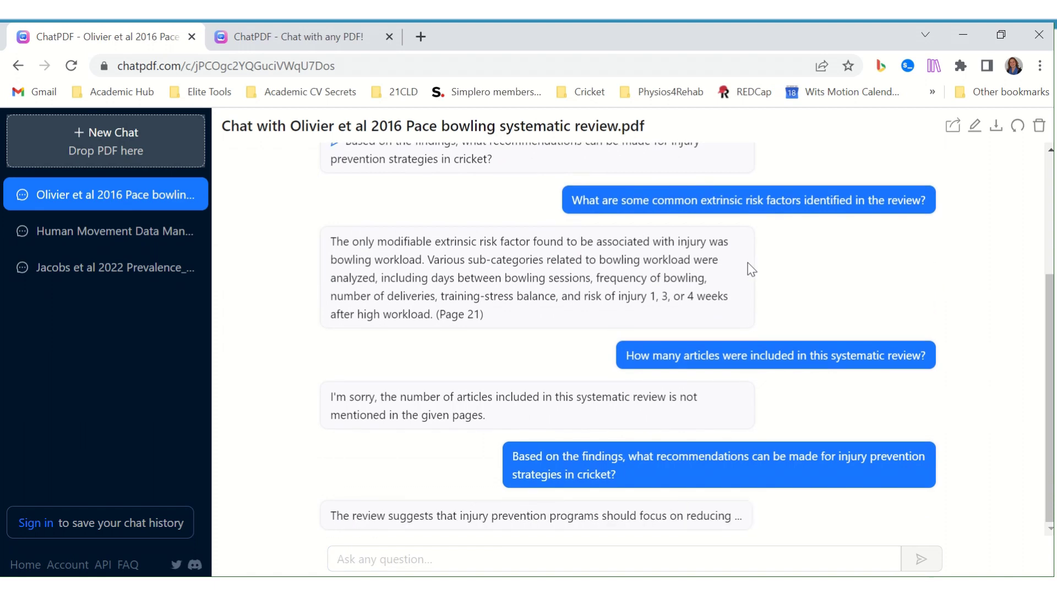